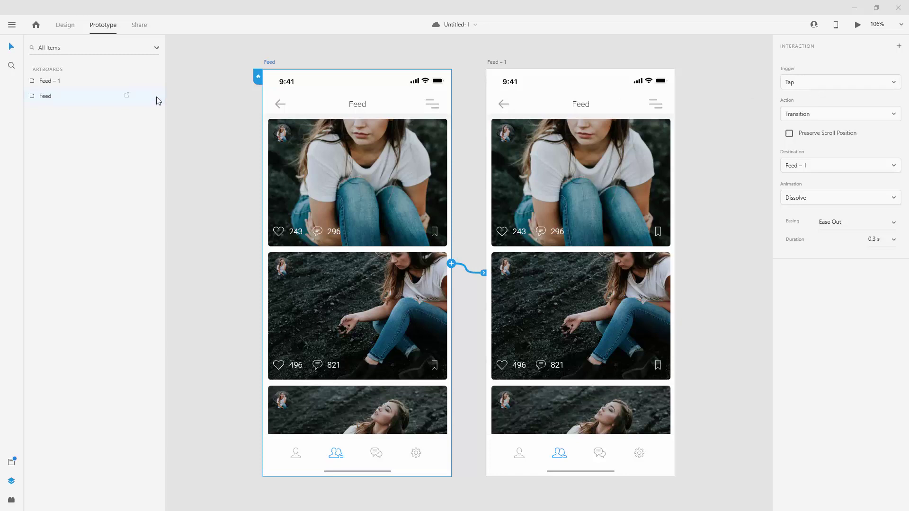
- In Prototype mode, select image1, the first photo on the Feed artboard
left_click(363, 165)
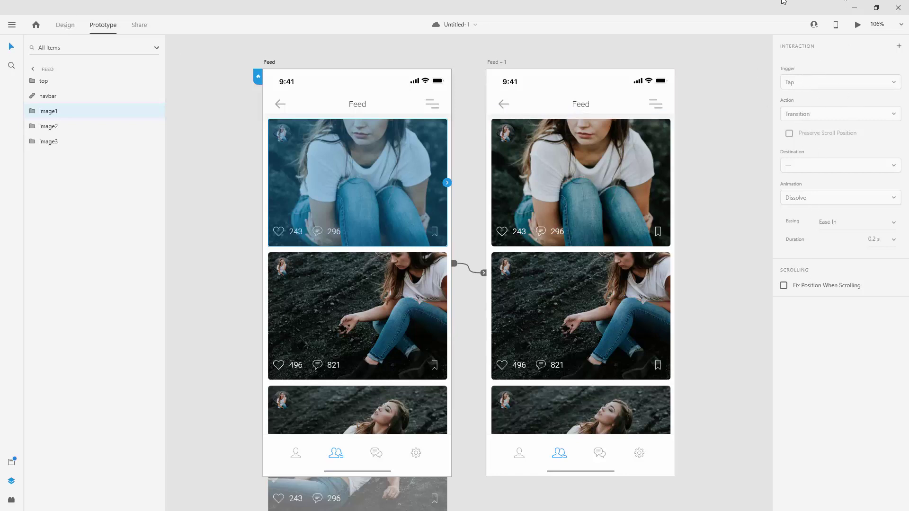
- In Design mode, select the first photo group on Feed – 1 and move it further down
left_click(65, 26)
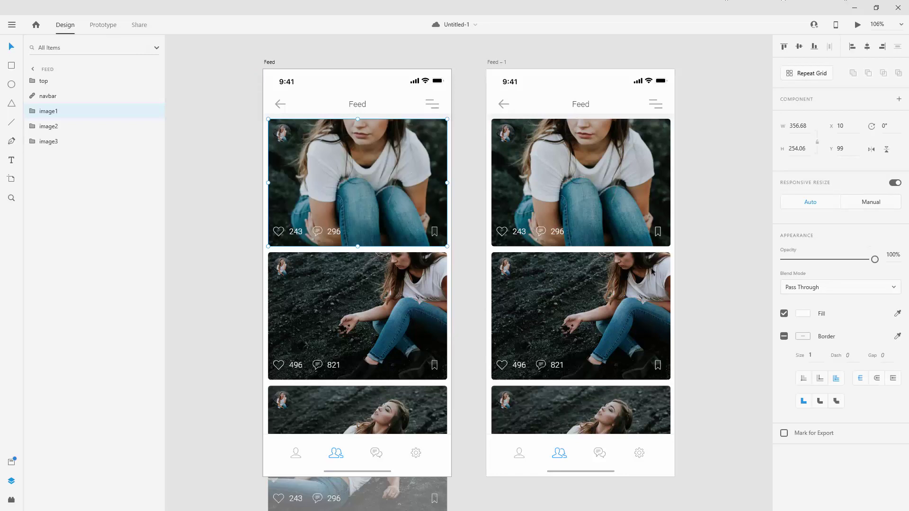
left_click(595, 186)
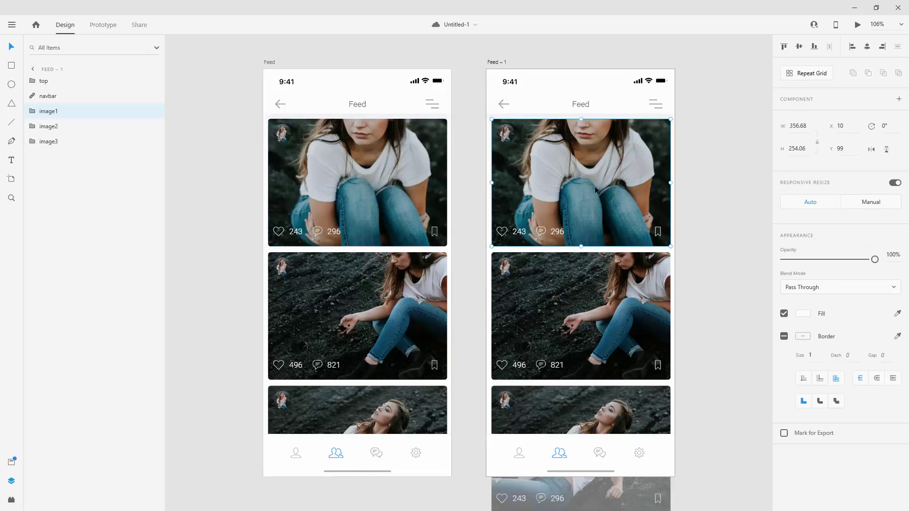
left_click(32, 111)
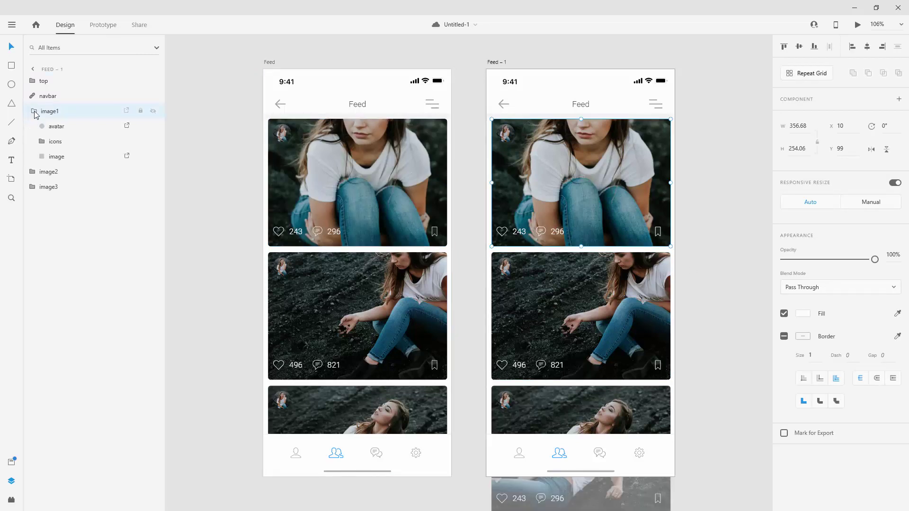
left_click(64, 159)
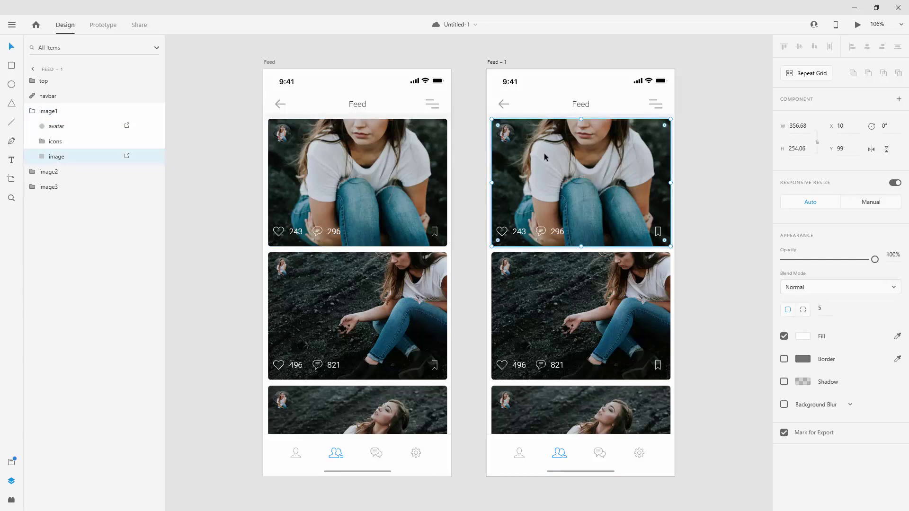
left_click(32, 111)
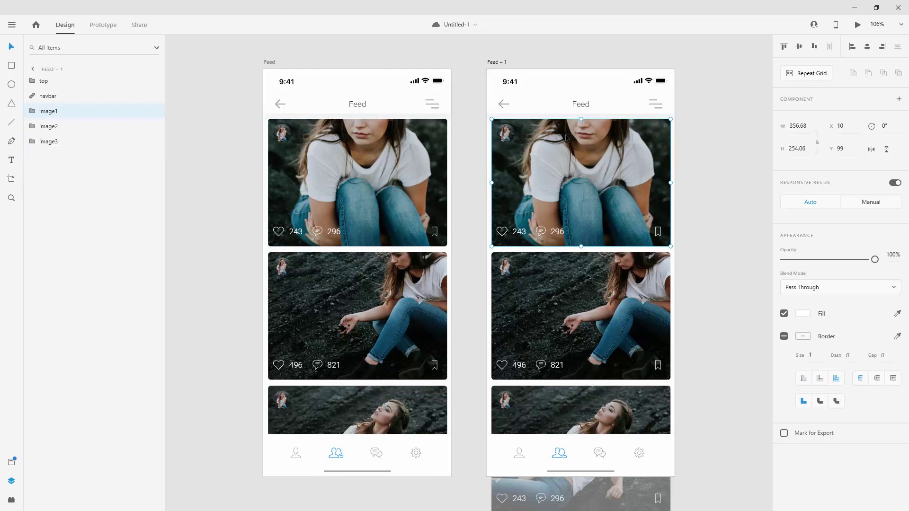
left_click_drag(567, 139, 574, 327)
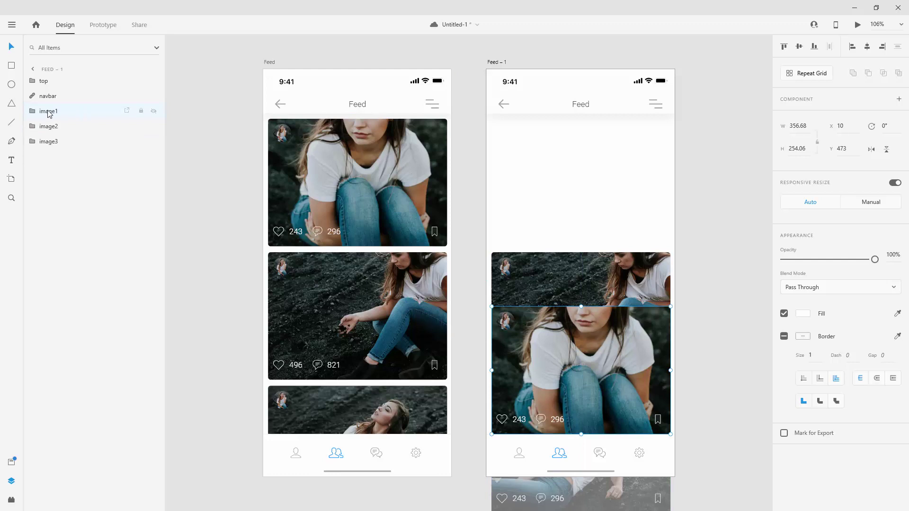
- Stretch the inner photo up to the navbar (637 px tall) and move the avatar to its top-left
left_click_drag(48, 112, 48, 115)
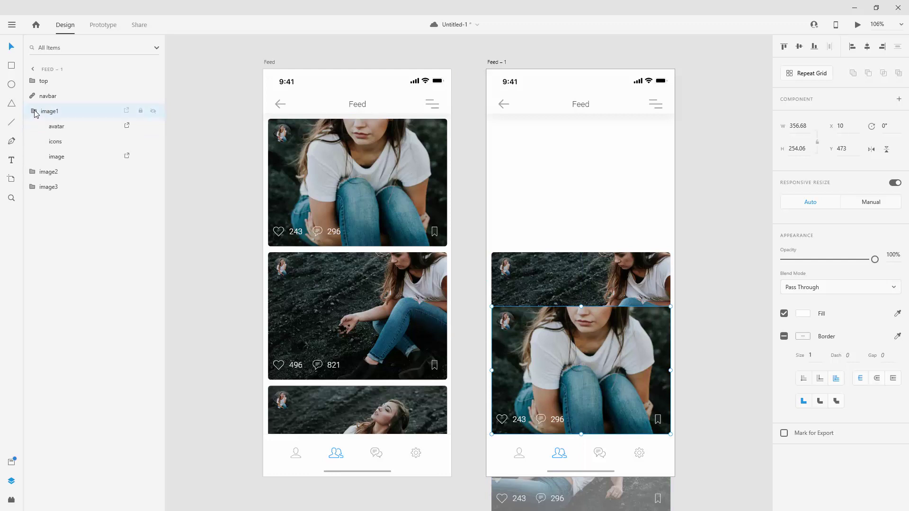
left_click(57, 157)
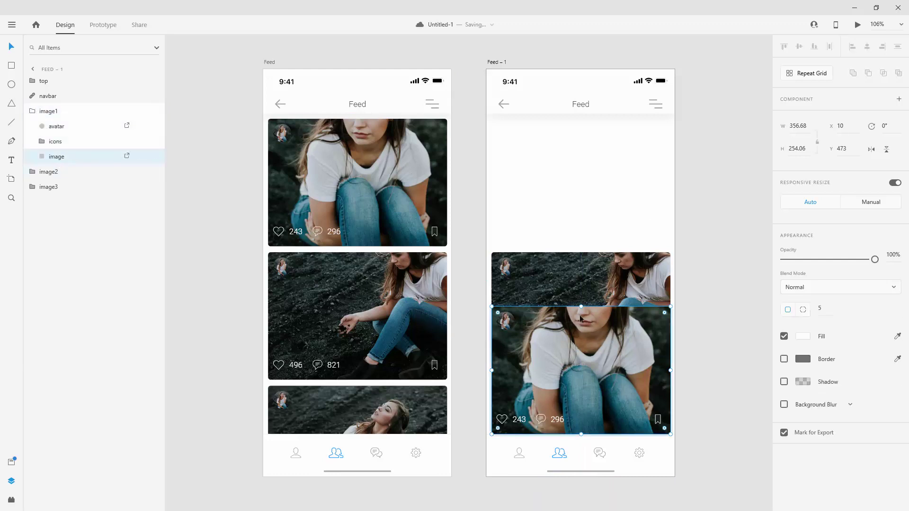
left_click_drag(581, 306, 585, 115)
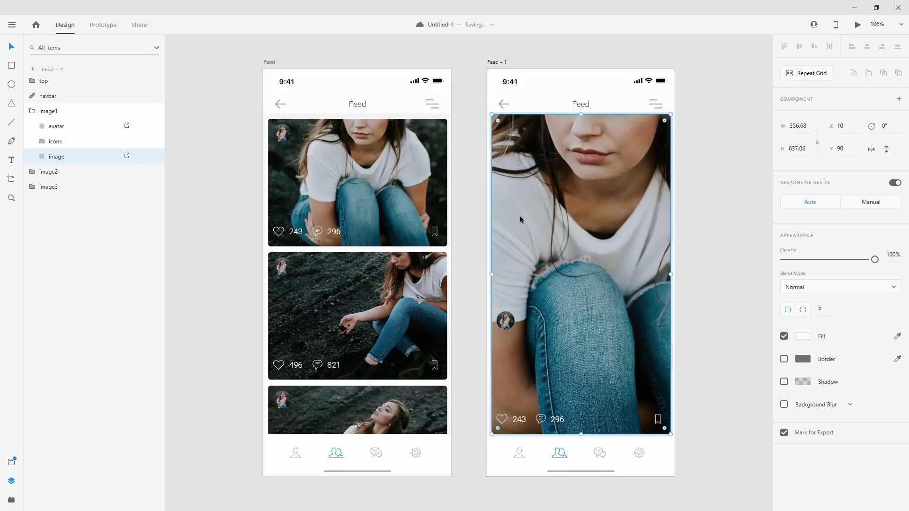
left_click_drag(506, 320, 508, 131)
- Widen the Feed – 1 photo group to both artboard edges, 375 px wide at X 0
left_click(749, 150)
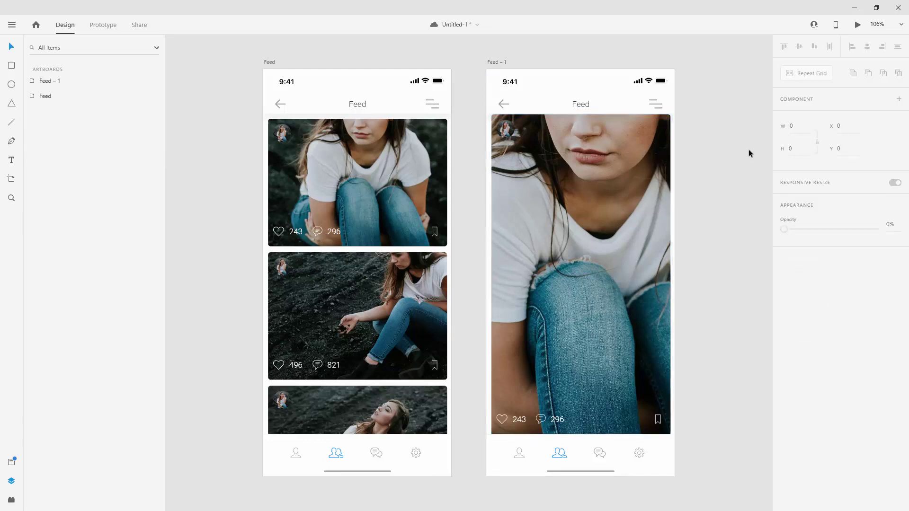
left_click(646, 243)
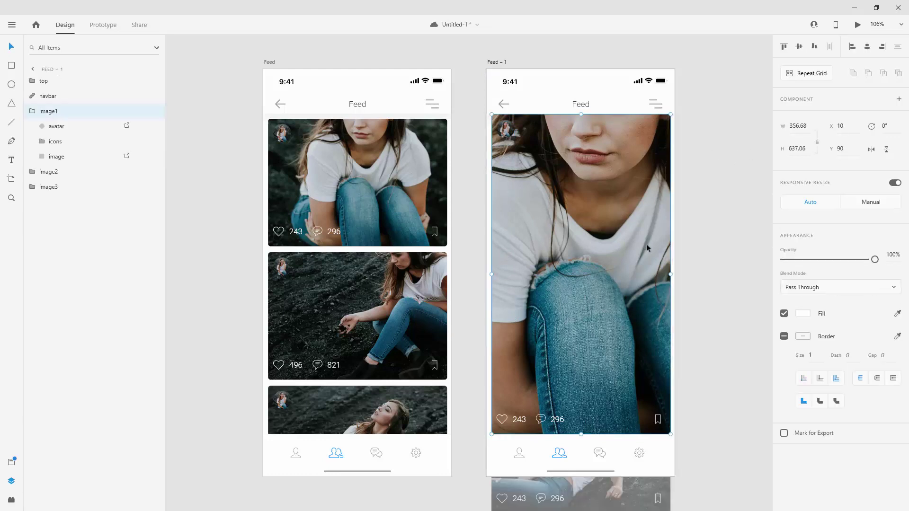
left_click_drag(666, 275, 667, 275)
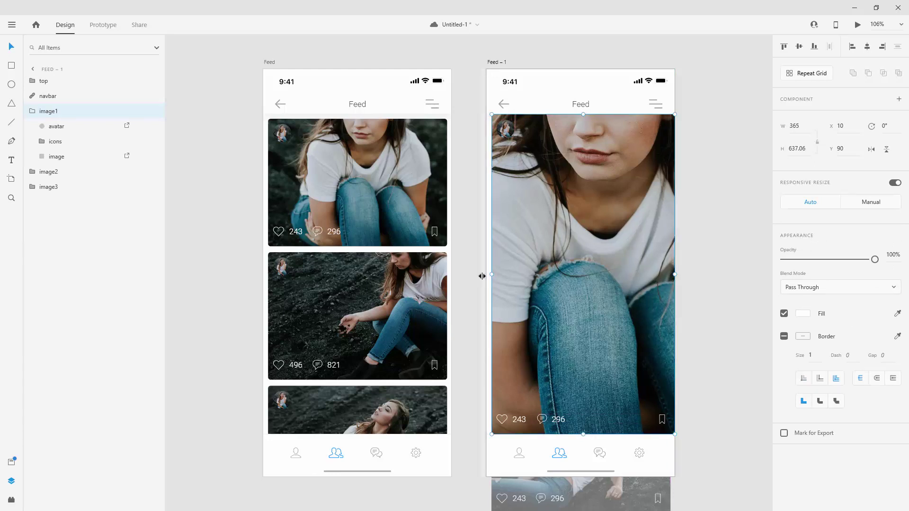
left_click_drag(491, 274, 486, 274)
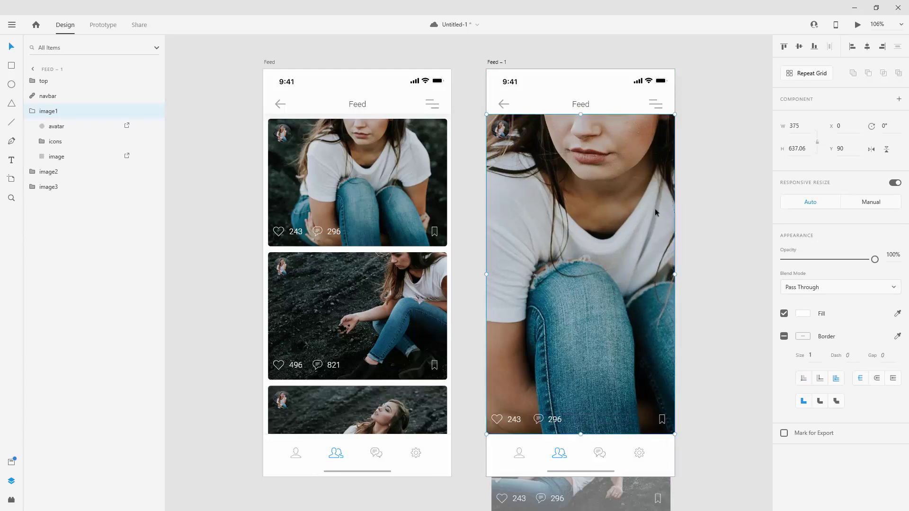
- Set the inner photo's corner radius to 0 for square corners
left_click(708, 170)
left_click(579, 189)
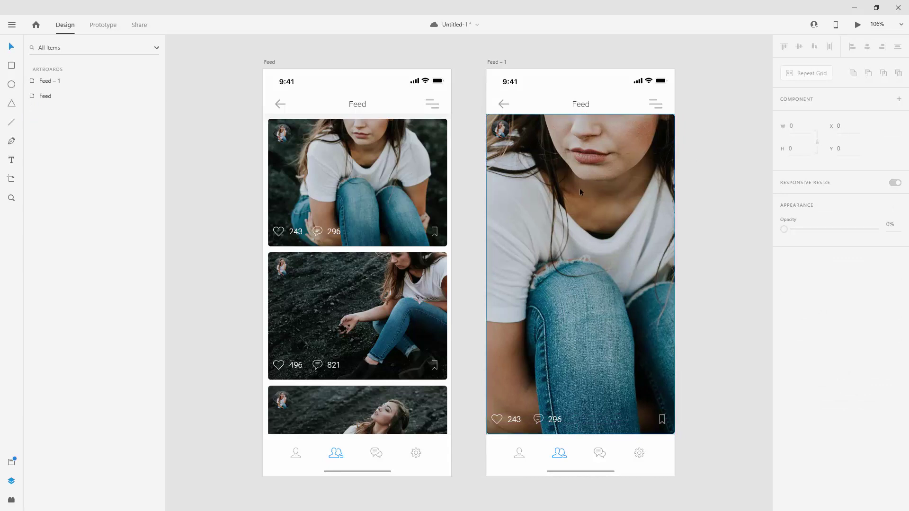
left_click(53, 159)
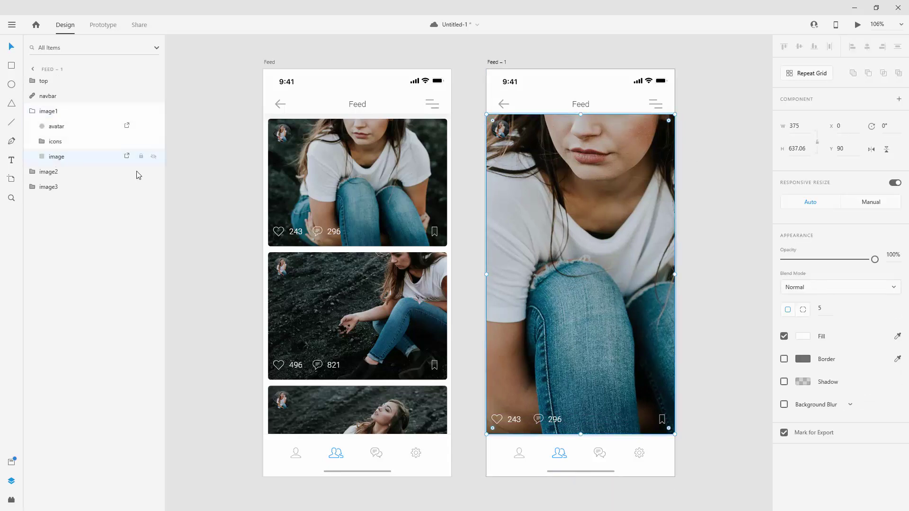
double_click(823, 308)
type("0")
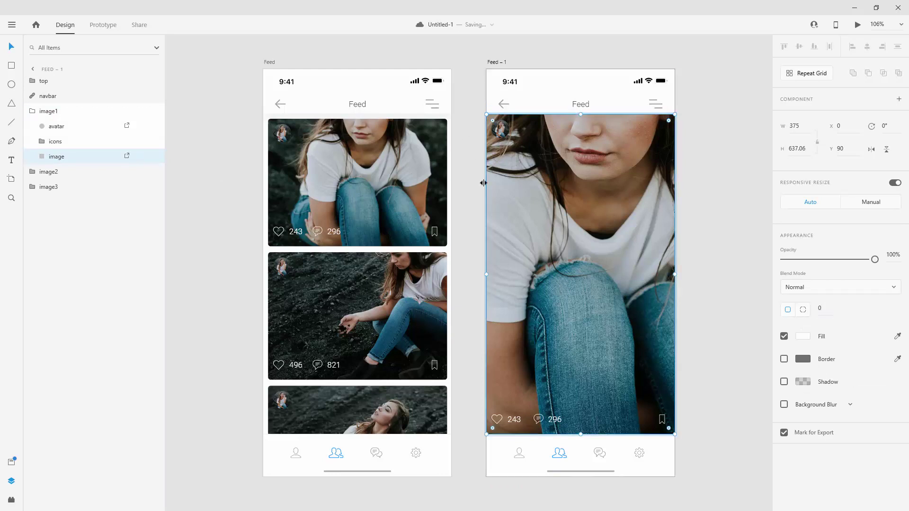
left_click(726, 140)
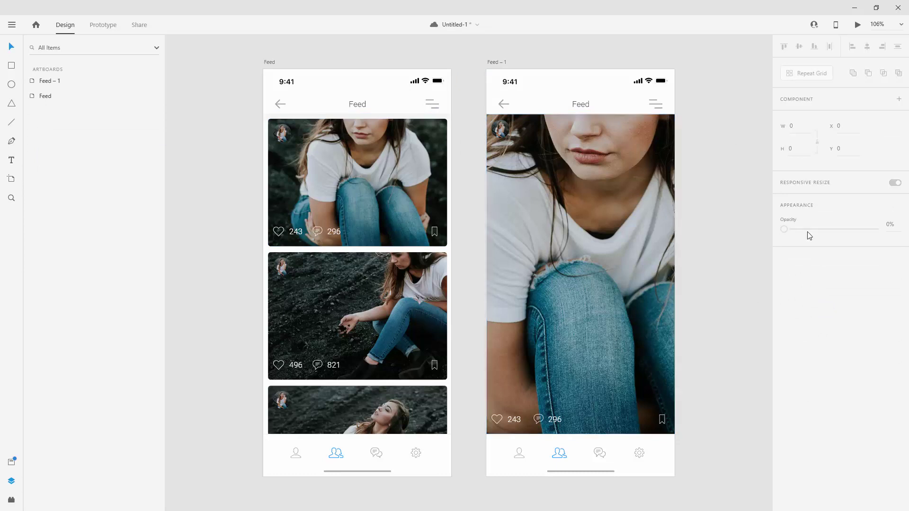
- In Prototype mode, wire the first Feed photo to the Feed – 1 artboard
left_click(102, 25)
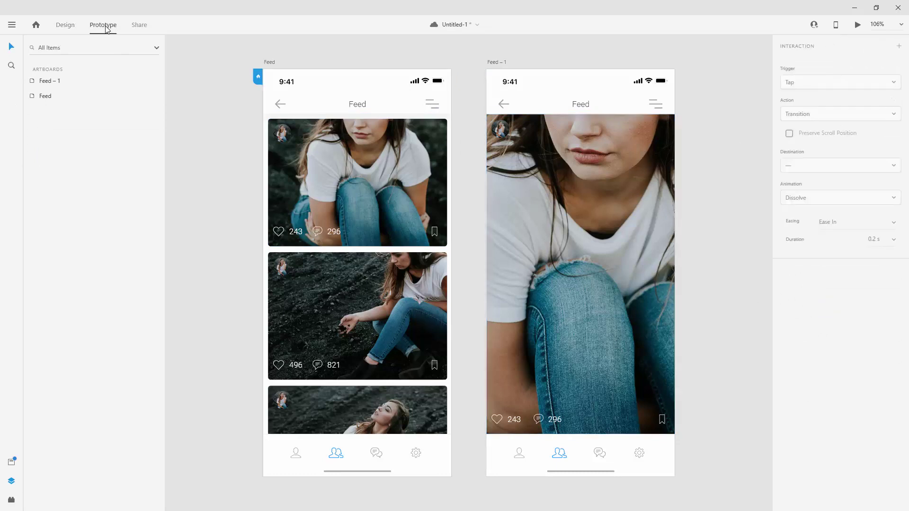
left_click(341, 173)
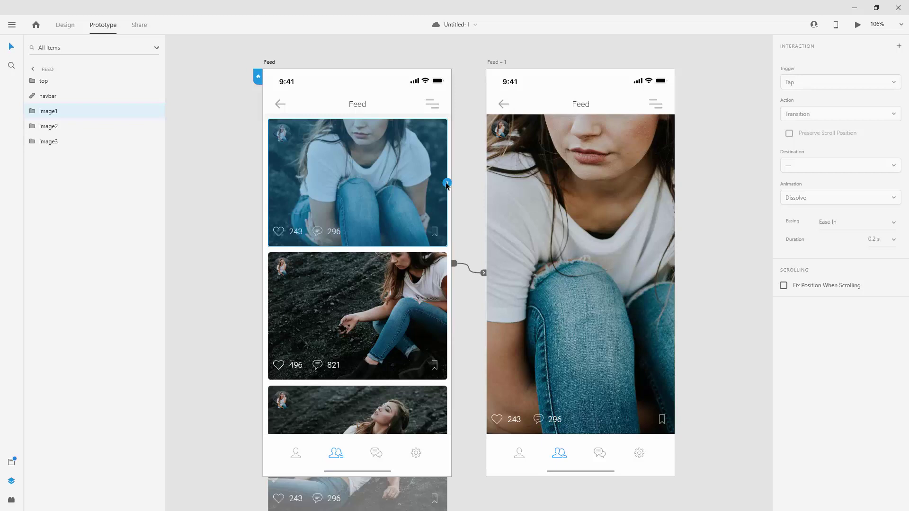
left_click_drag(447, 182, 538, 244)
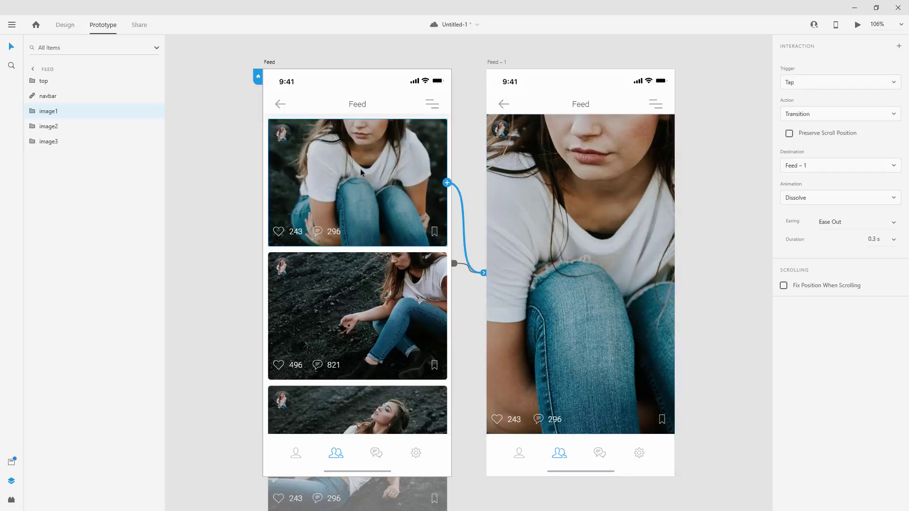
left_click(880, 117)
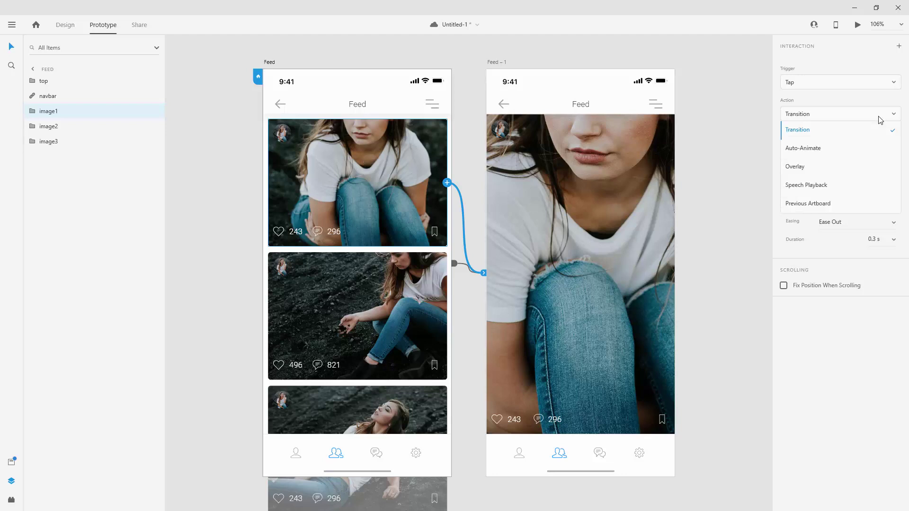
- Choose Auto-Animate as the photo's tap action to Feed – 1
left_click(816, 149)
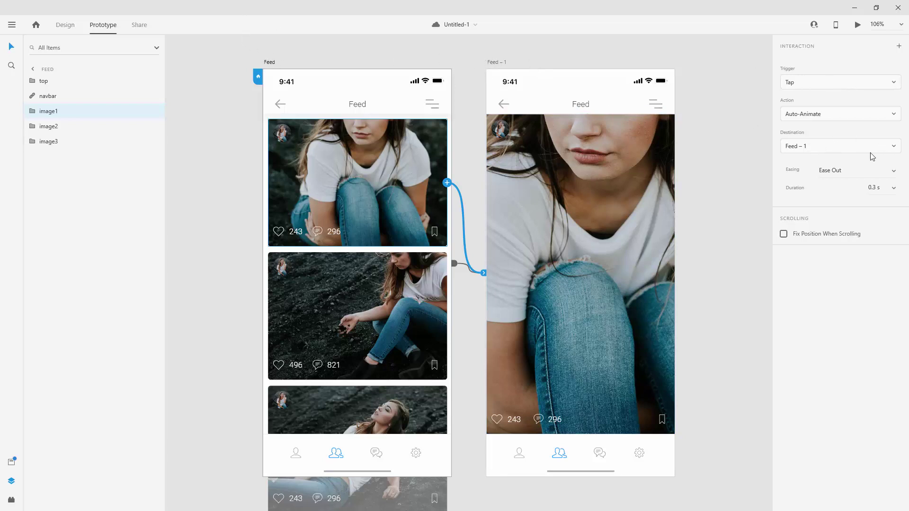
- Set the auto-animate easing to Ease In-Out and the duration to 0.4 s
left_click(893, 177)
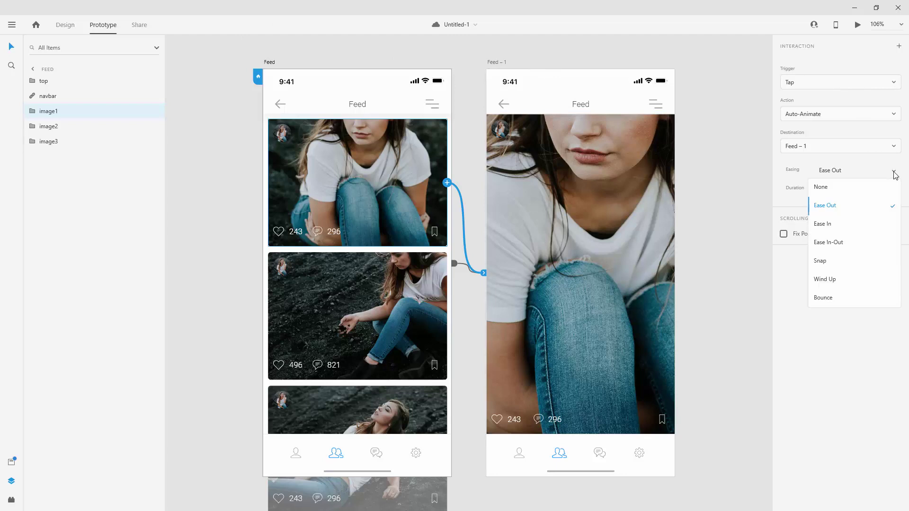
left_click(849, 243)
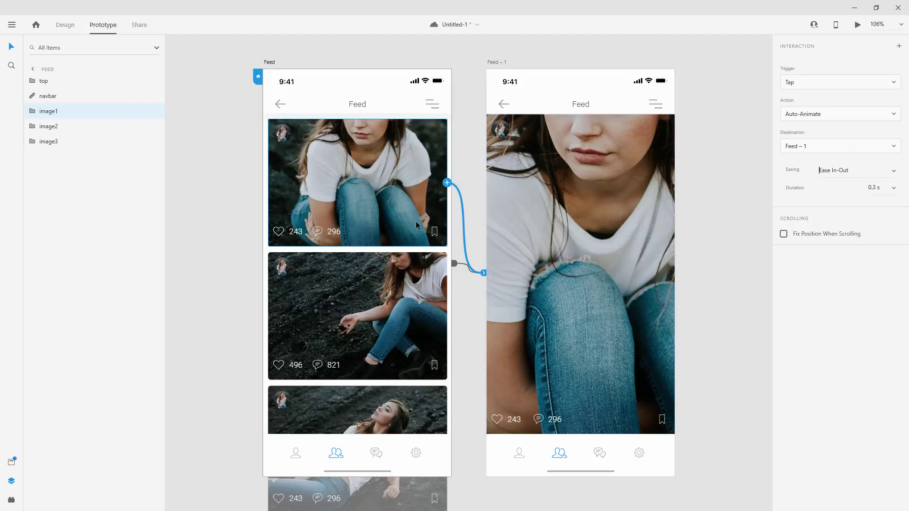
left_click(893, 189)
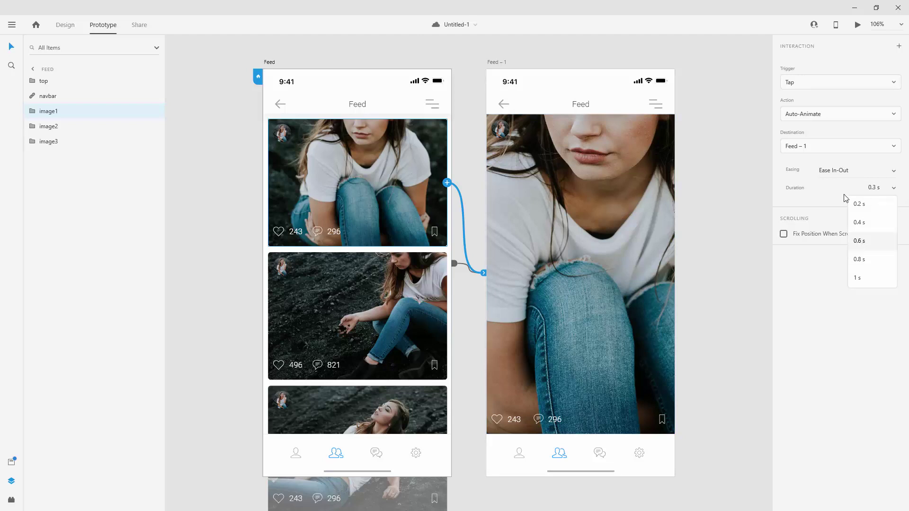
left_click(876, 188)
left_click(876, 187)
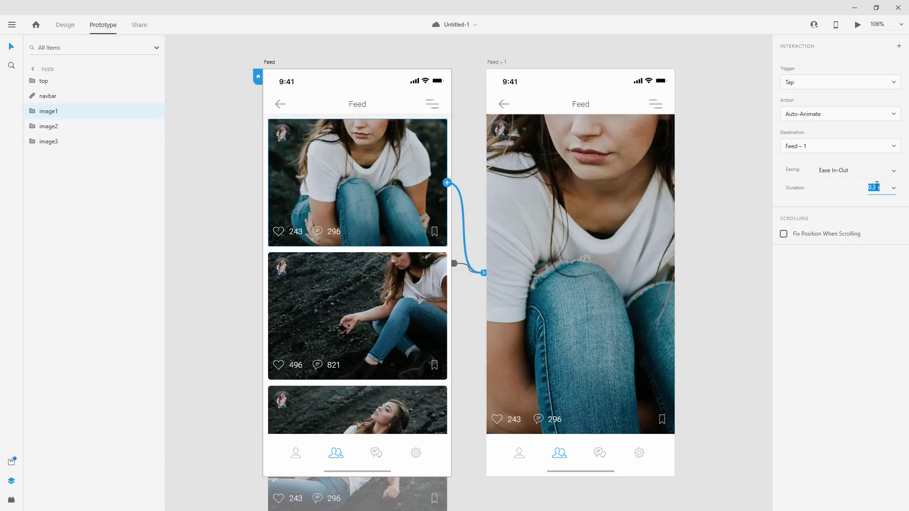
type("4")
key("Return")
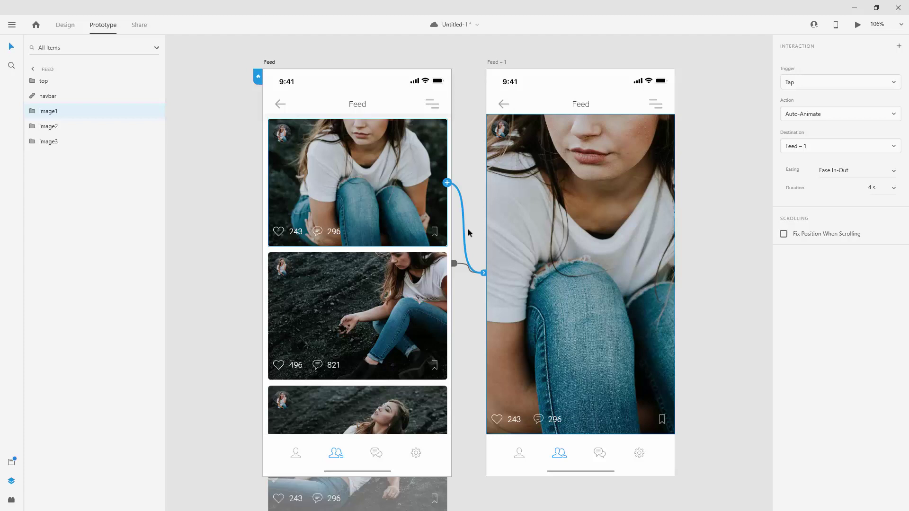
left_click(893, 189)
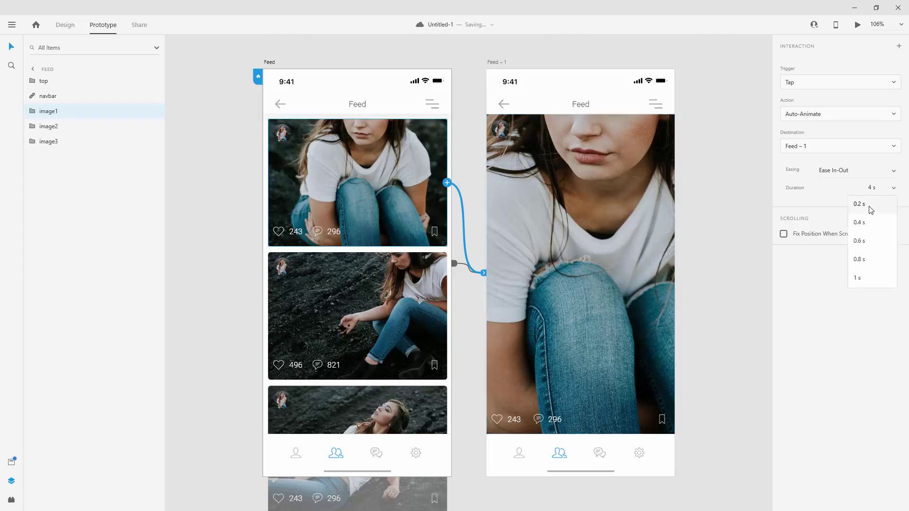
left_click(862, 222)
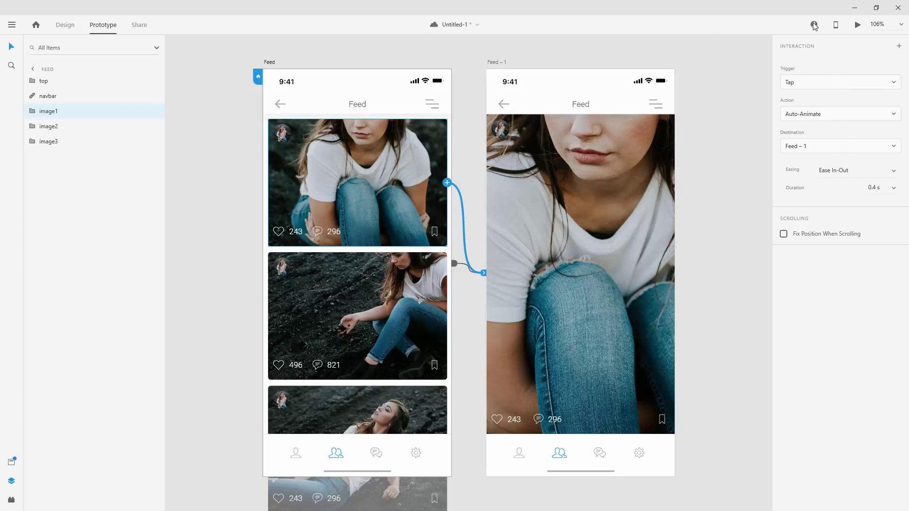
- Keep Tap as the trigger for the photo's Auto-Animate interaction
left_click(827, 82)
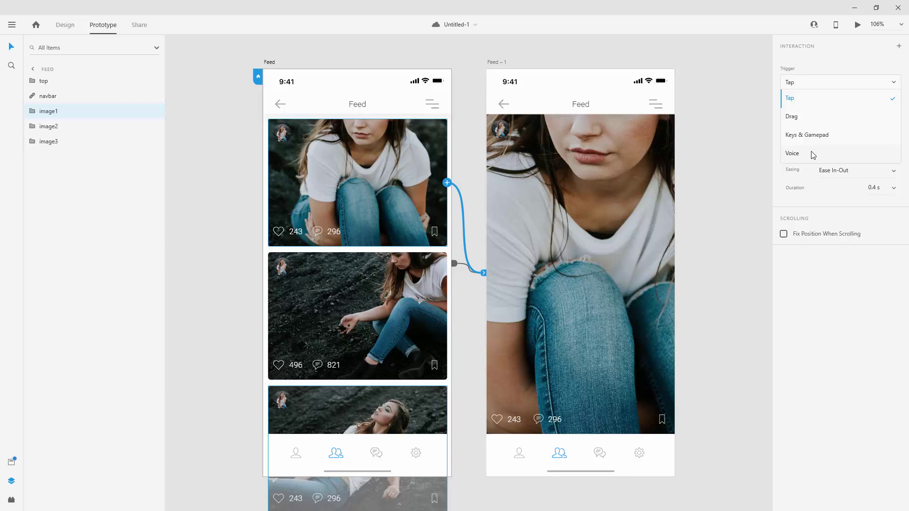
left_click(798, 260)
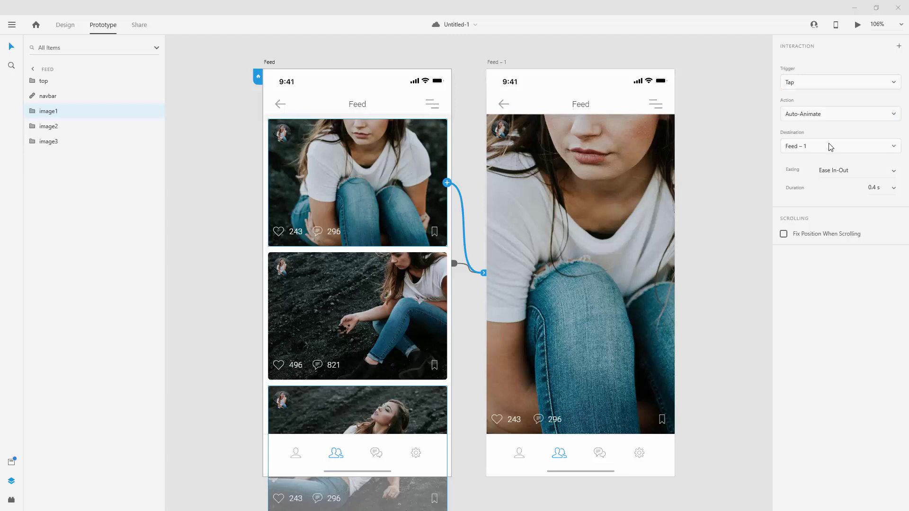
- Try a Transition action, browse its animations, then revert to Auto-Animate
left_click(829, 116)
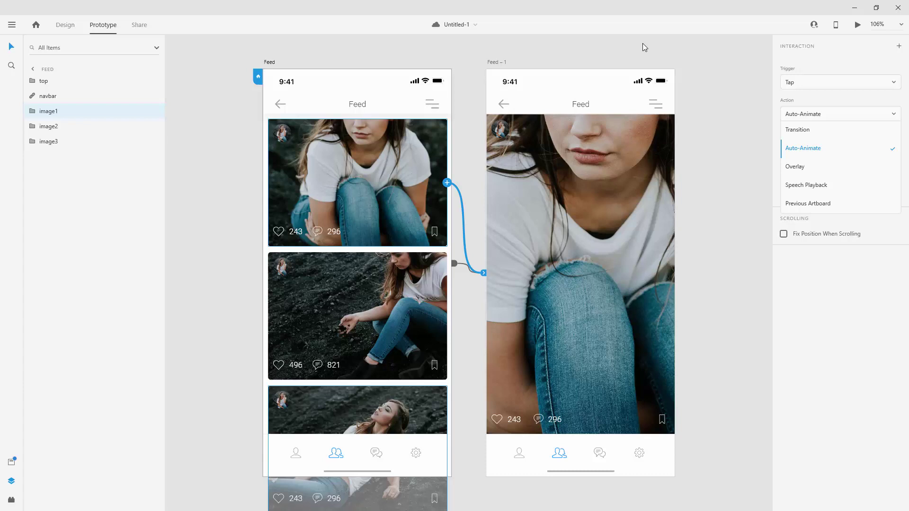
left_click(823, 131)
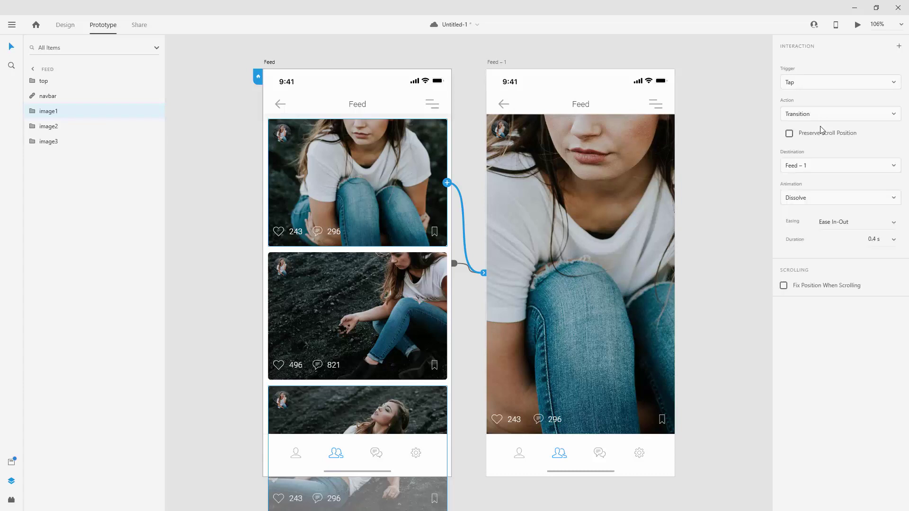
left_click(808, 197)
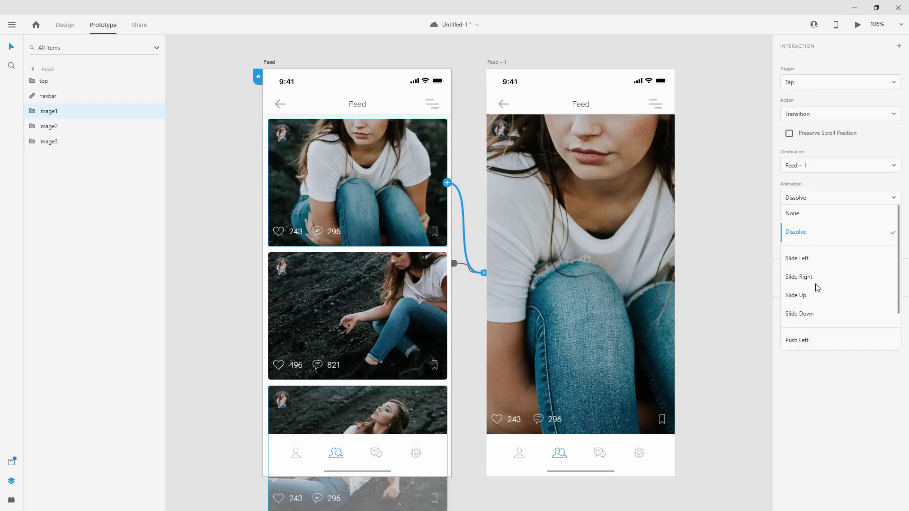
scroll(817, 265, "down", 2)
scroll(818, 288, "up", 2)
left_click(814, 110)
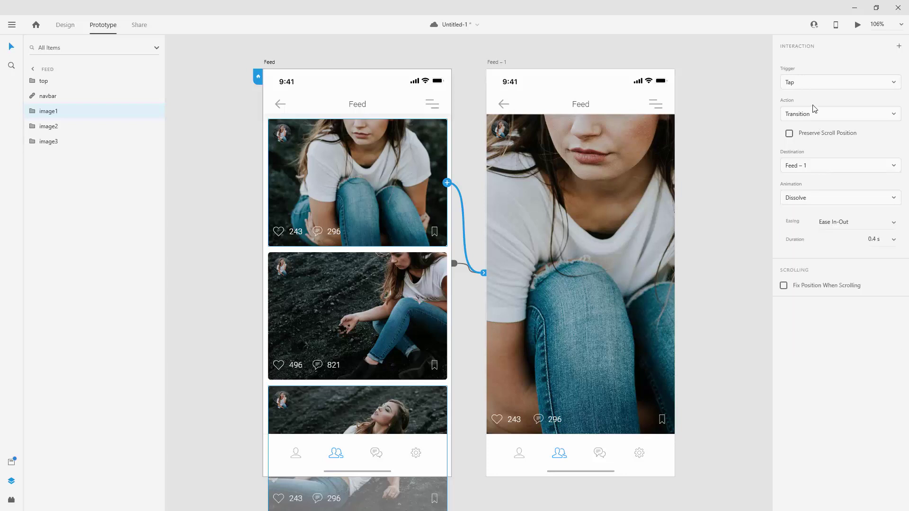
left_click(815, 110)
left_click(817, 147)
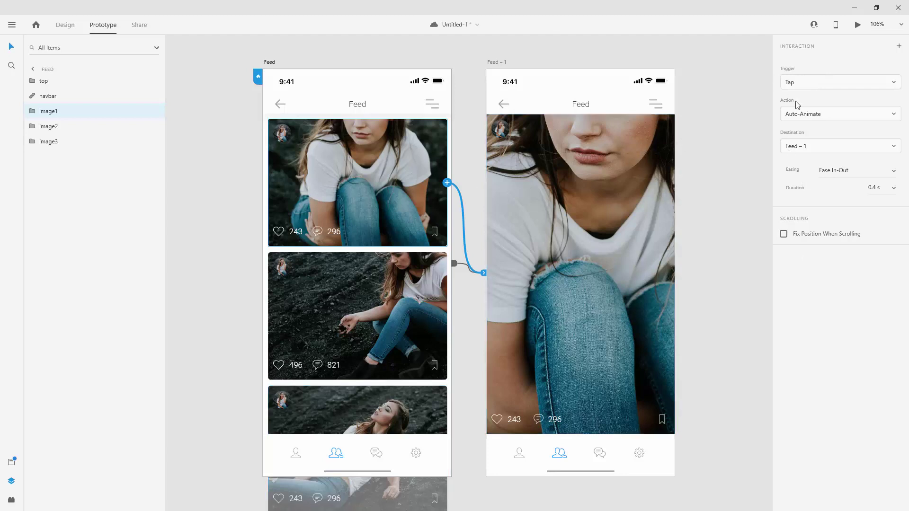
- Switch the action to Transition and set its animation to None
left_click(858, 118)
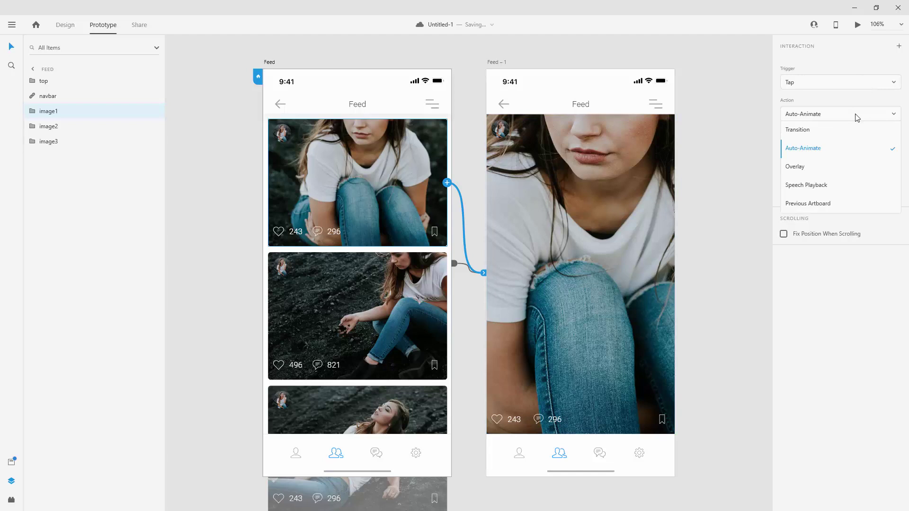
left_click(805, 129)
left_click(825, 203)
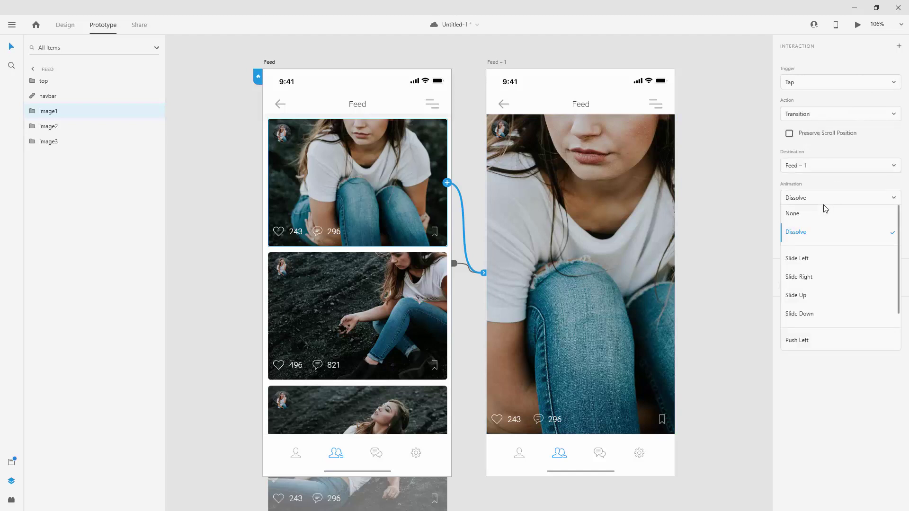
scroll(812, 327, "down", 2)
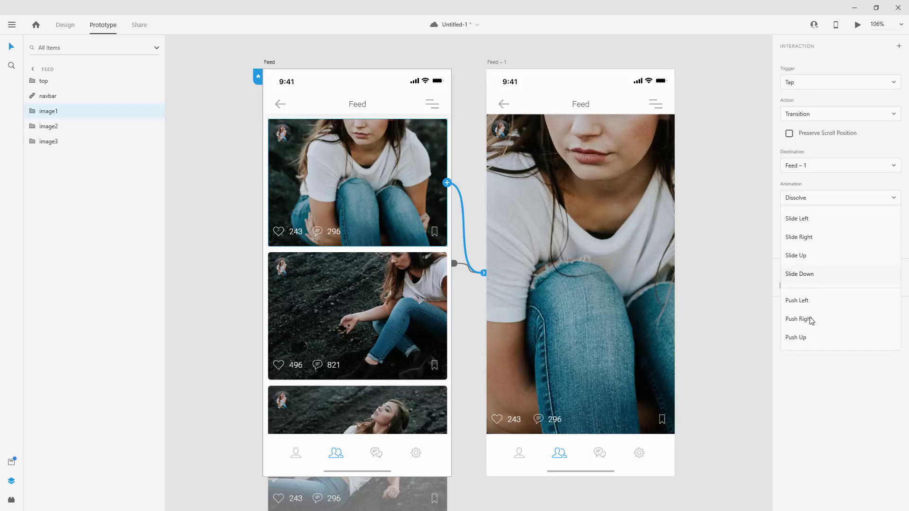
scroll(810, 320, "up", 2)
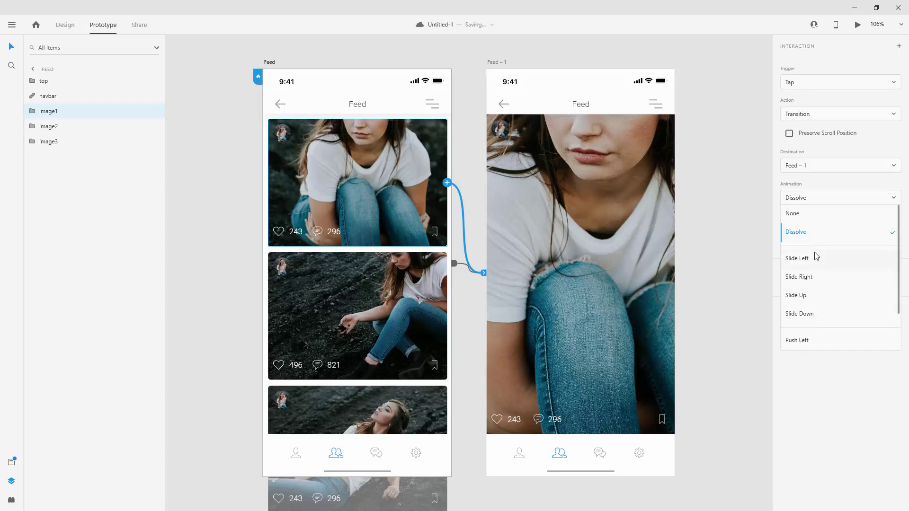
scroll(818, 284, "down", 2)
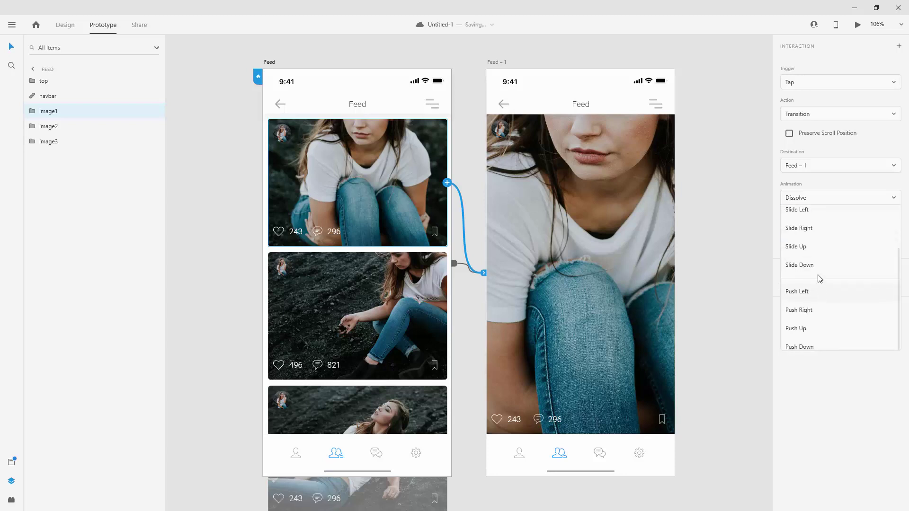
scroll(840, 331, "up", 2)
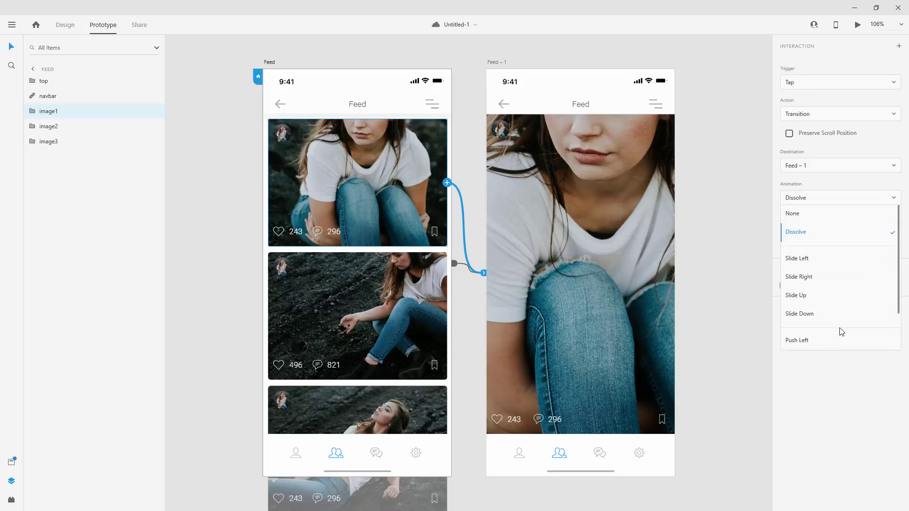
left_click(829, 228)
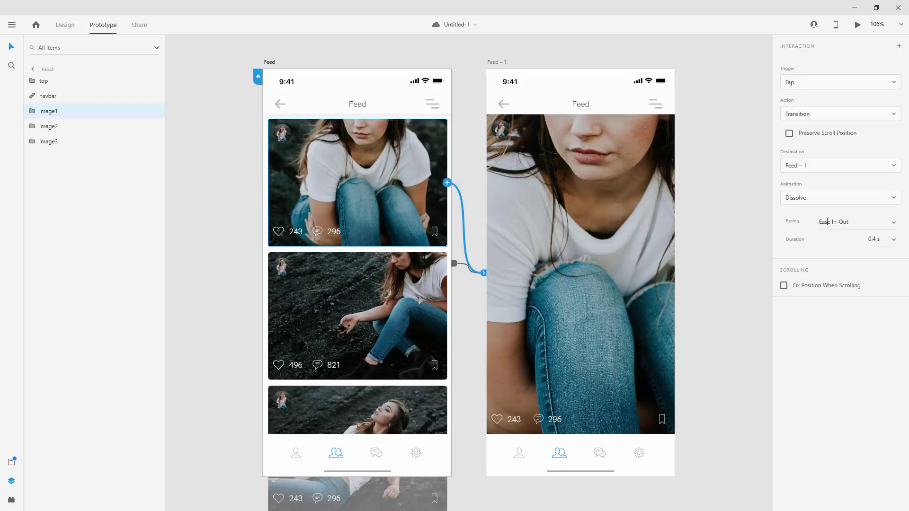
left_click(825, 198)
scroll(822, 215, "up", 1)
left_click(812, 214)
- Change the tap action to Overlay and zoom the canvas back to fit both artboards
left_click(808, 114)
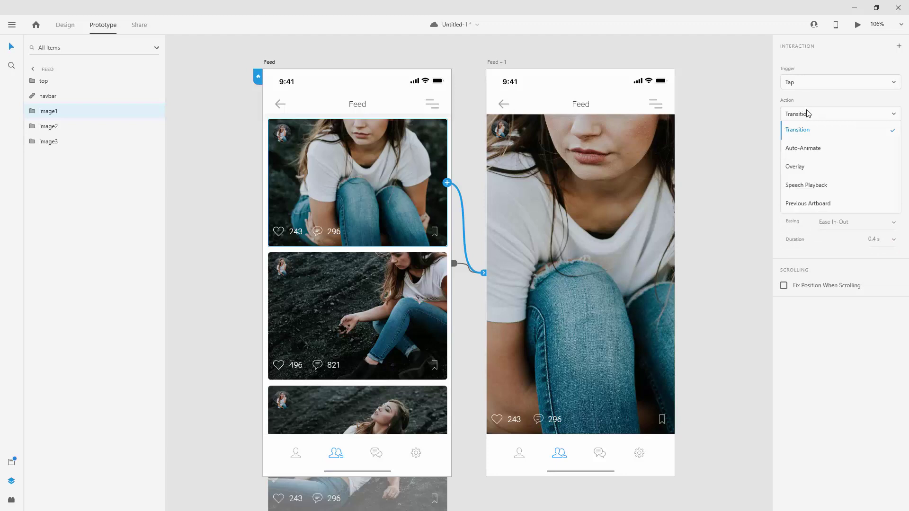
left_click(810, 164)
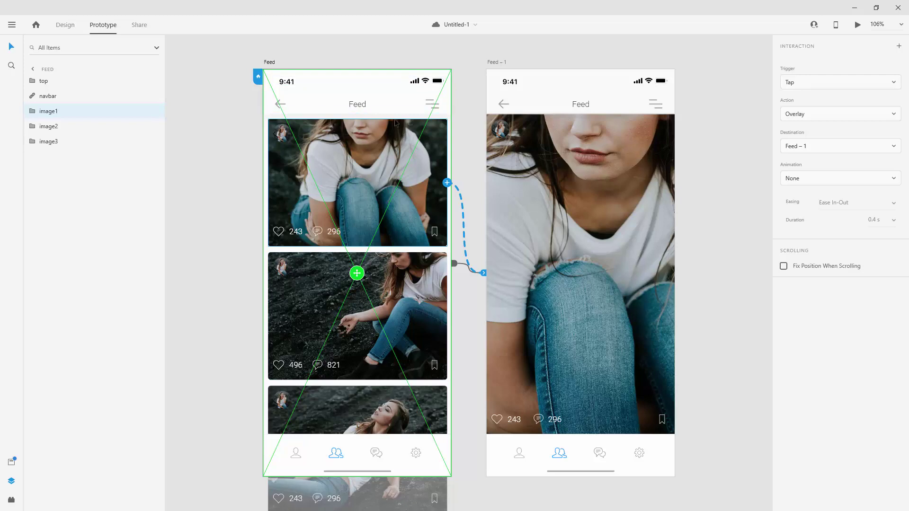
scroll(395, 122, "down", 5)
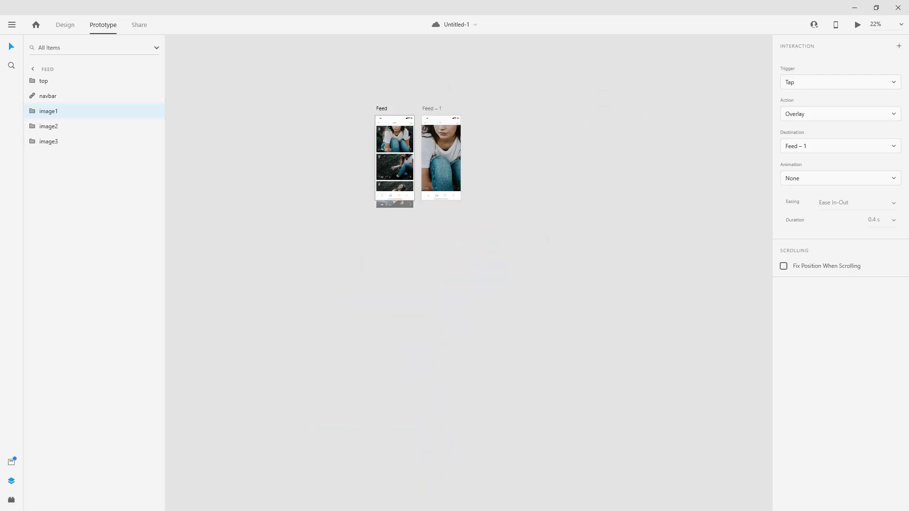
key("ctrl+0")
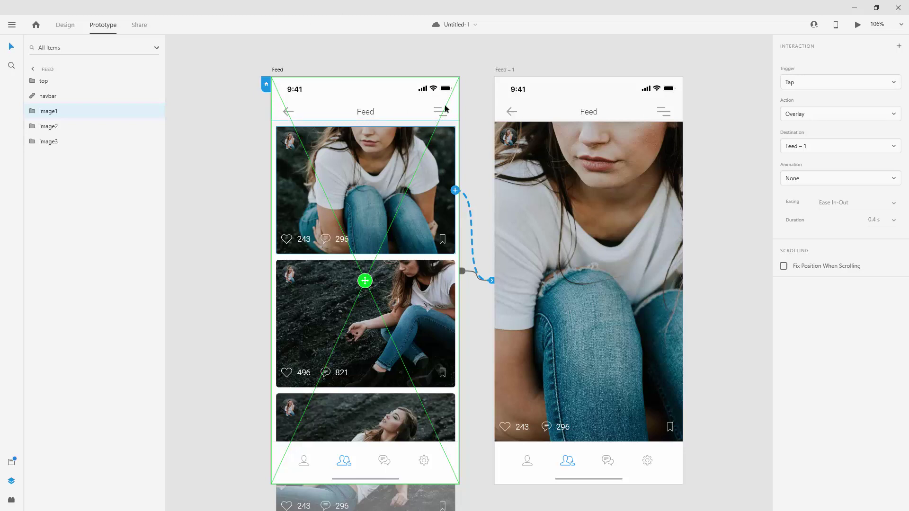
left_click(830, 116)
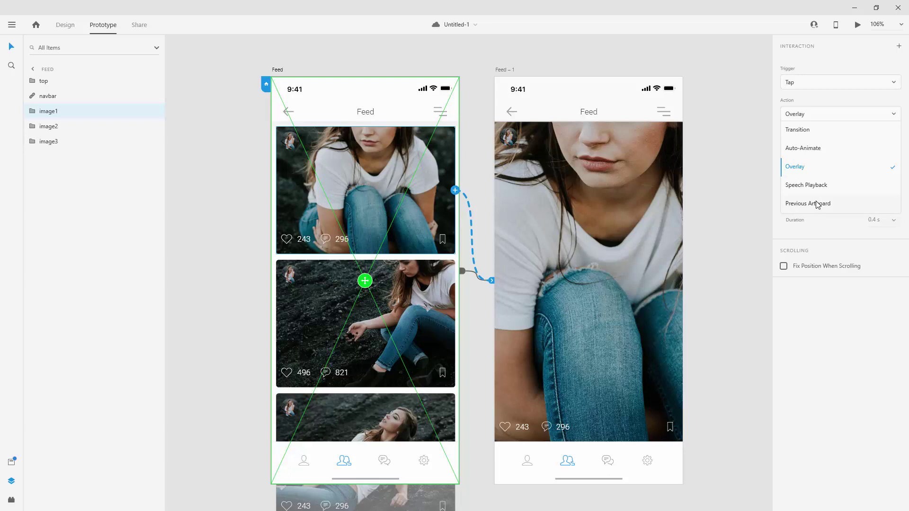
- Switch the action back to Auto-Animate, keeping Feed – 1 as the destination
left_click(826, 151)
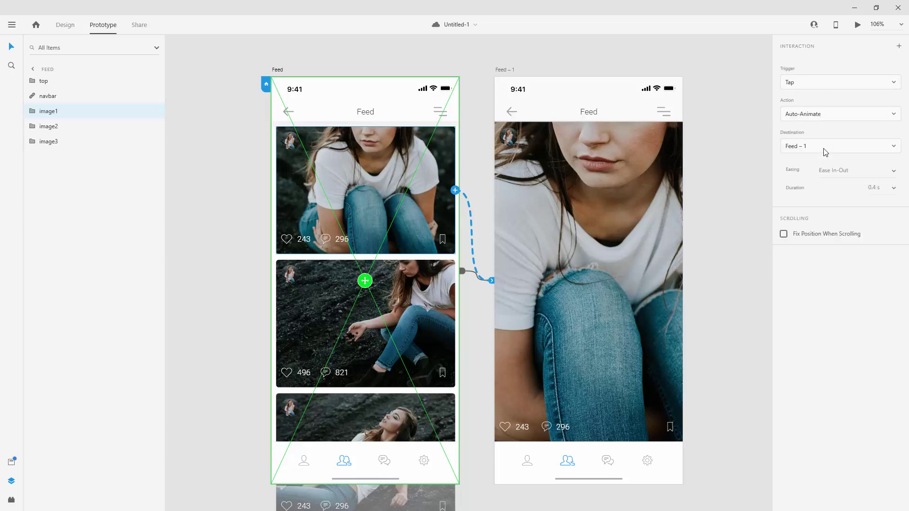
left_click(826, 149)
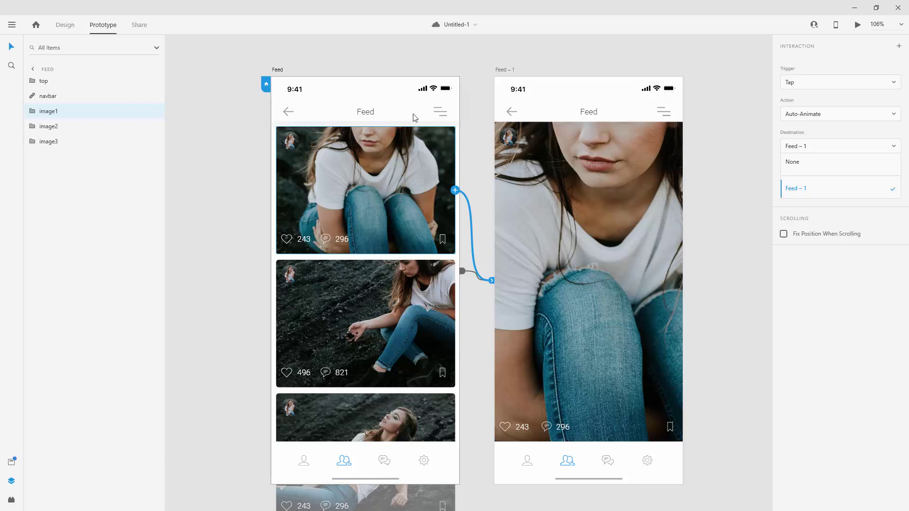
left_click(761, 134)
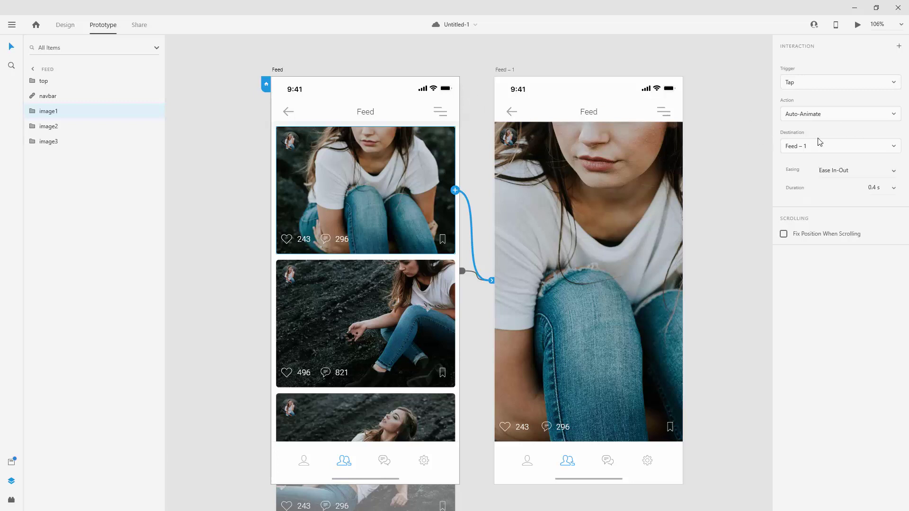
left_click(895, 173)
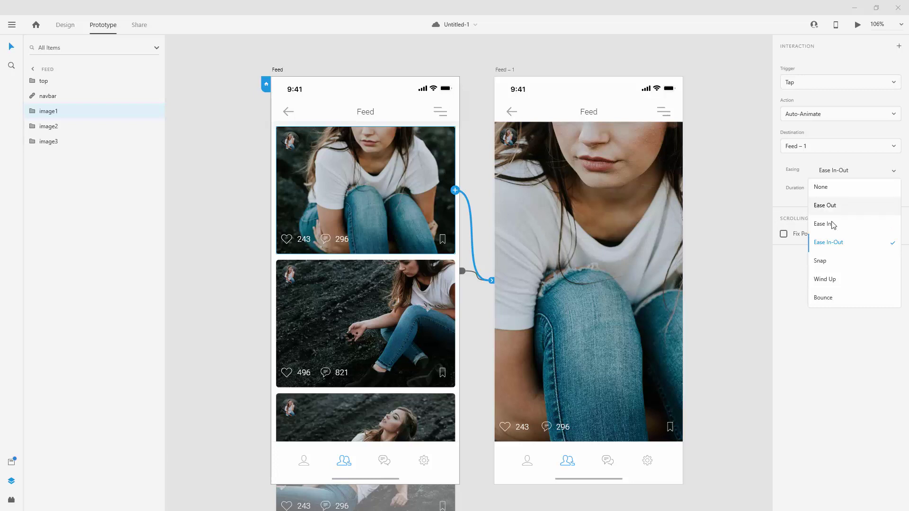
left_click(827, 339)
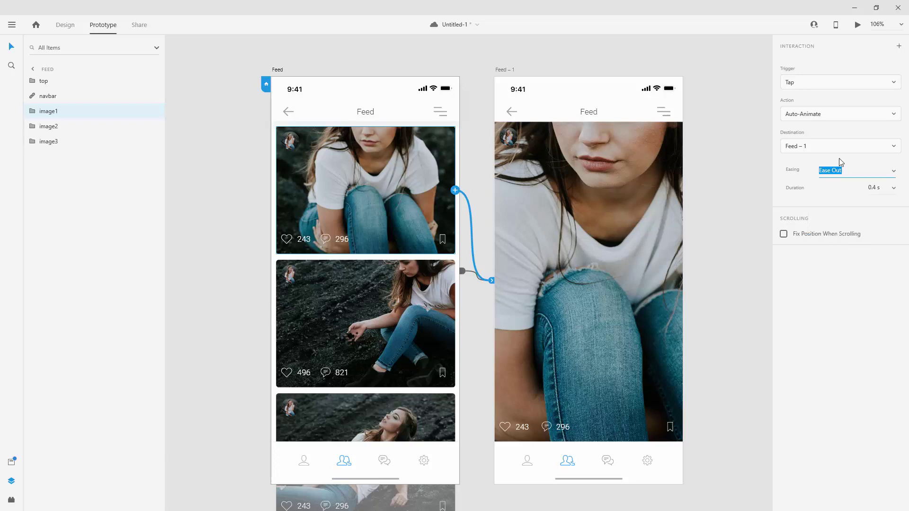
left_click(890, 171)
left_click(845, 245)
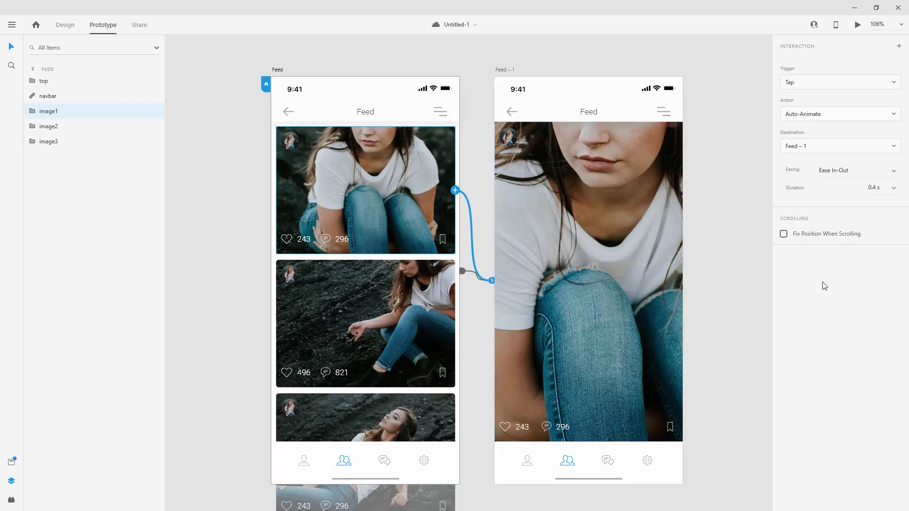
- Select Feed – 1's back arrow icon and wire it to the Feed artboard with auto-animate, Ease In-Out, 0.4 s
left_click(514, 113)
double_click(512, 114)
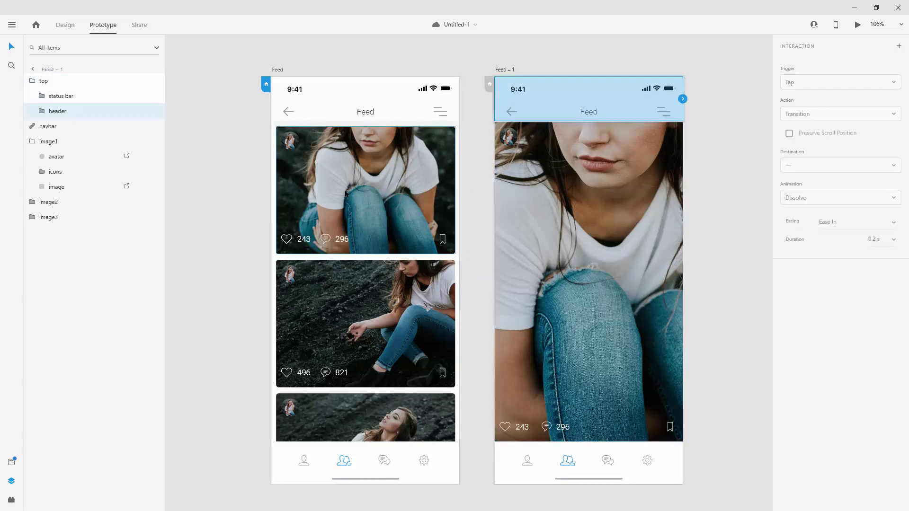
double_click(516, 112)
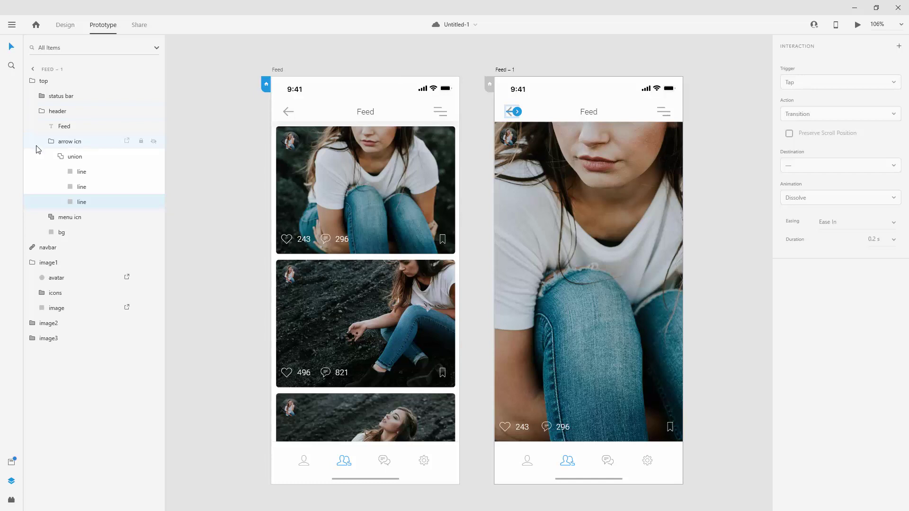
left_click(60, 154)
left_click(60, 142)
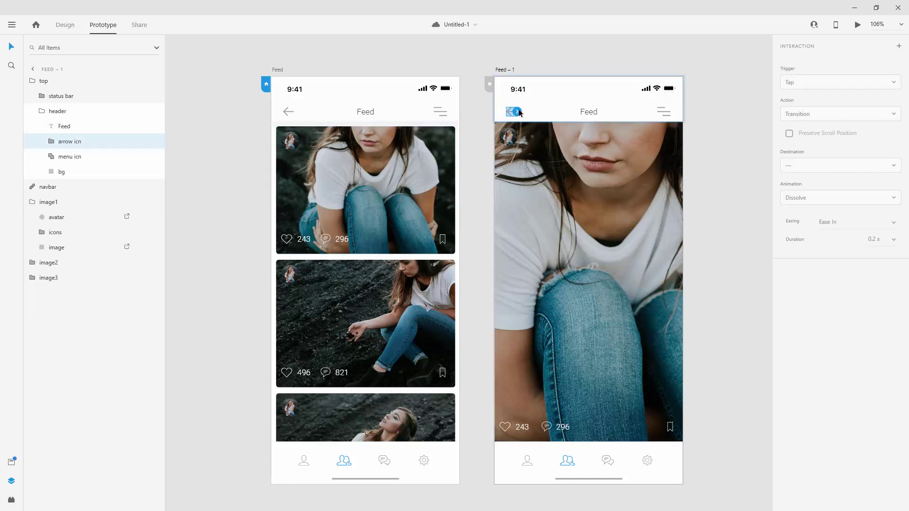
left_click_drag(518, 113, 420, 170)
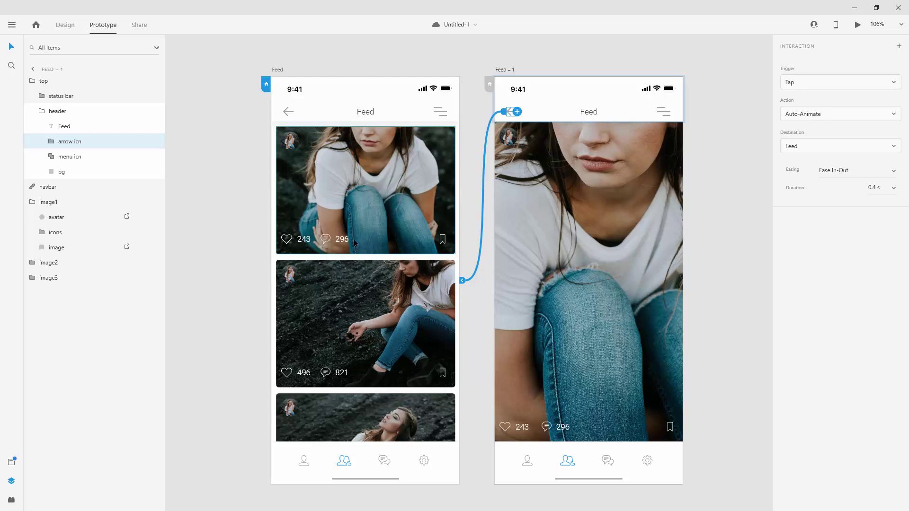
- Select the Feed artboard by its title to show its interaction settings
left_click(276, 71)
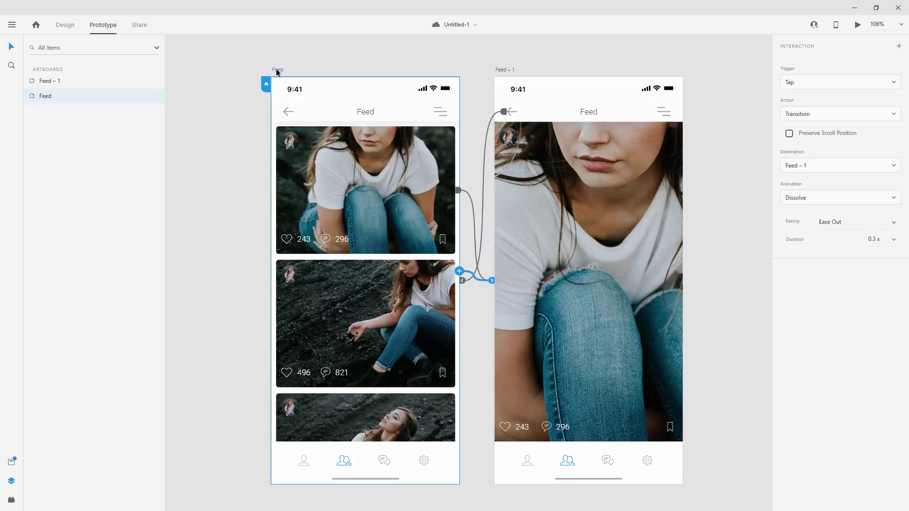